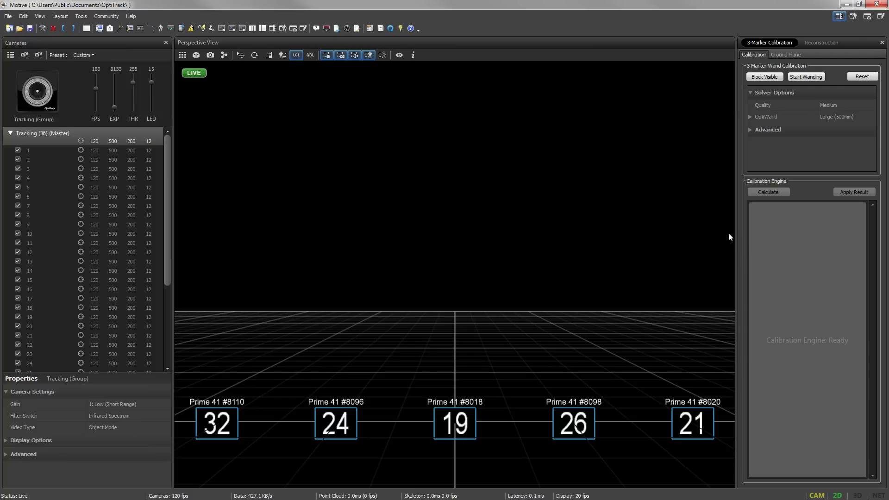
Step: Show the 2D camera previews and examine the reflections seen by camera 5 up close
{"action": "left_click", "coordinate": [182, 55]}
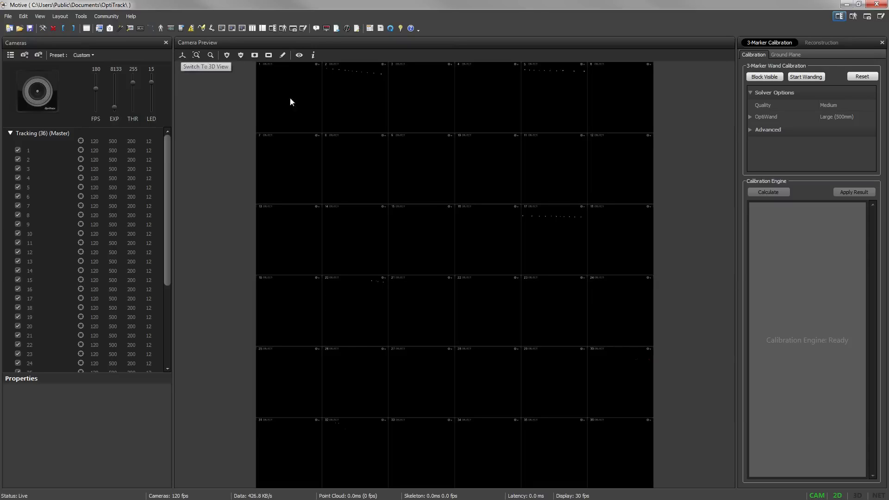
{"action": "left_click", "coordinate": [542, 100]}
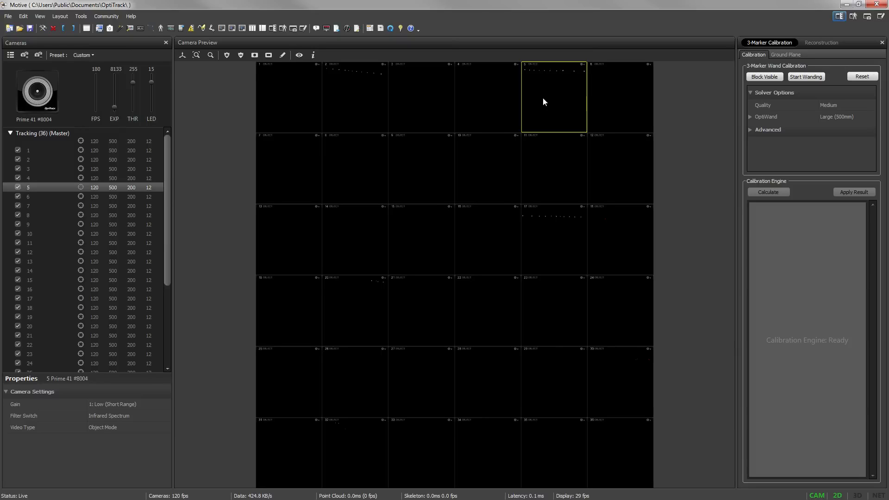
{"action": "left_click", "coordinate": [196, 55]}
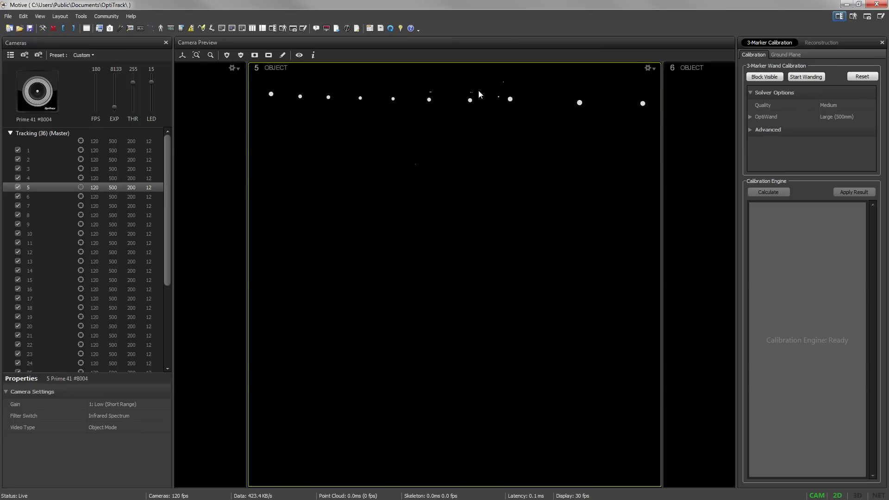
{"action": "scroll", "coordinate": [454, 191], "scroll_direction": "up", "scroll_amount": 4}
{"action": "scroll", "coordinate": [447, 190], "scroll_direction": "up", "scroll_amount": 3}
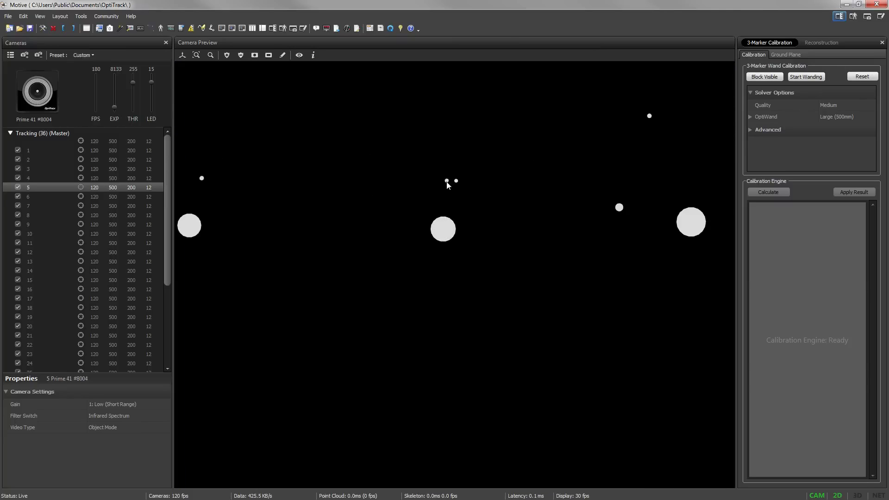
{"action": "middle_click_drag", "start_coordinate": [447, 185], "coordinate": [460, 218]}
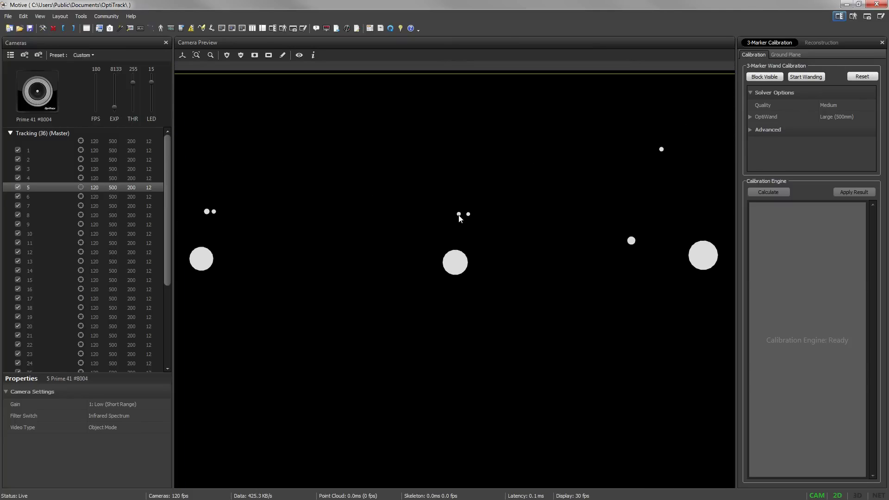
Step: Try automatic masking of the visible reflections, view the whole Tracking group, and clear the masks from all cameras
{"action": "left_click", "coordinate": [226, 55]}
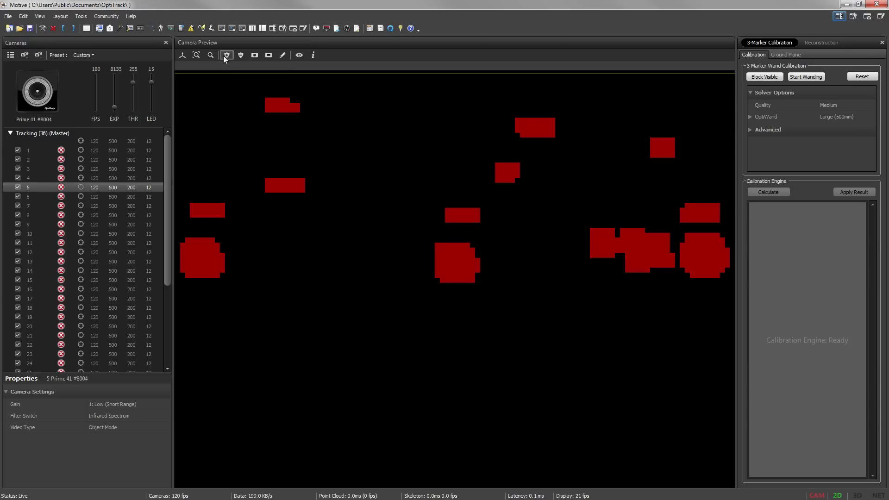
{"action": "left_click", "coordinate": [45, 135]}
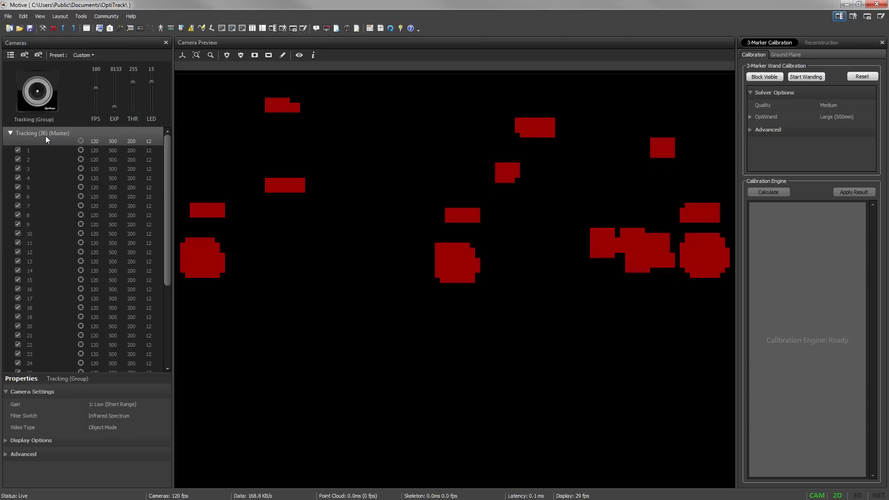
{"action": "left_click", "coordinate": [198, 57]}
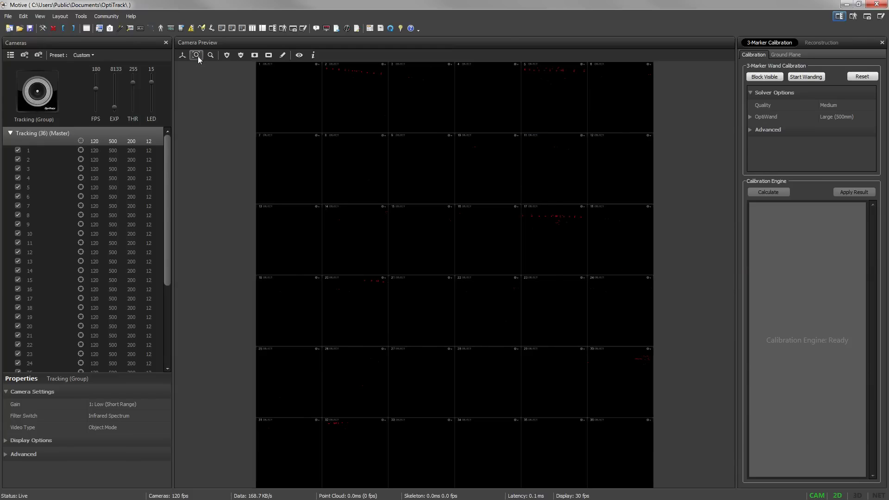
{"action": "left_click", "coordinate": [241, 55]}
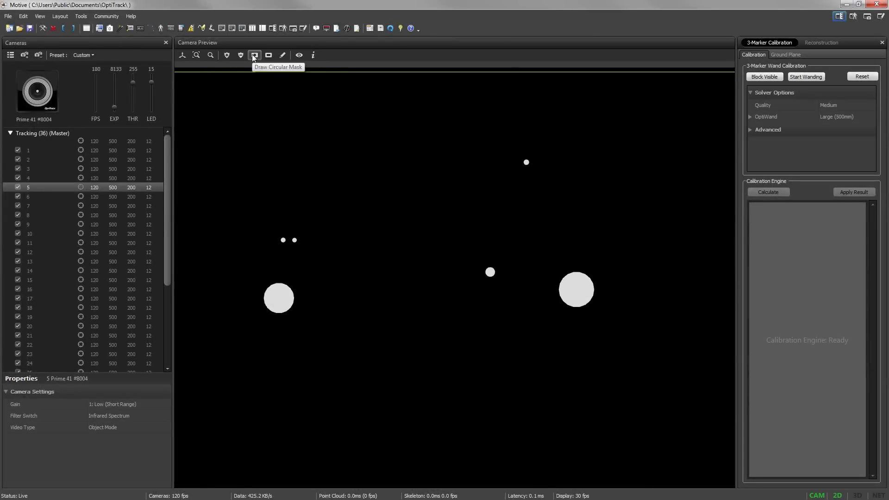
Step: Mask the reflections in camera 5 by hand with a circular mask, a rectangular mask and freehand pixel strokes
{"action": "left_click", "coordinate": [254, 56]}
{"action": "left_click_drag", "start_coordinate": [256, 272], "coordinate": [302, 321]}
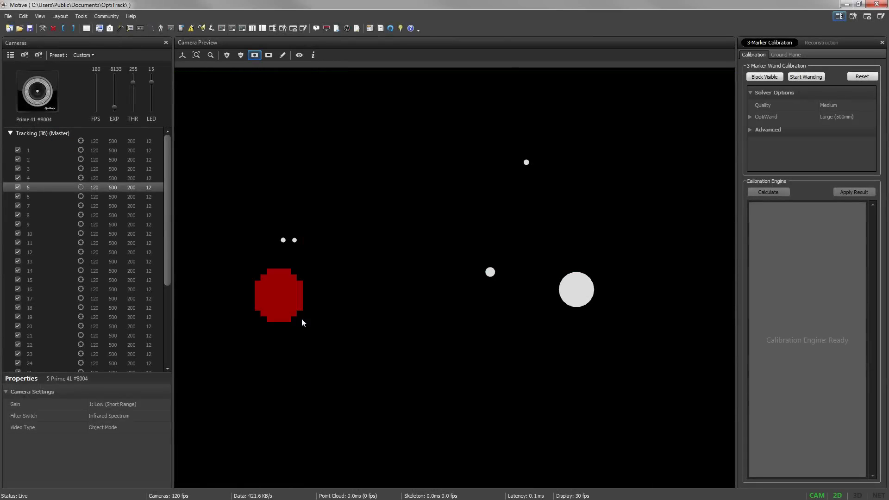
{"action": "left_click", "coordinate": [269, 55]}
{"action": "left_click_drag", "start_coordinate": [543, 263], "coordinate": [601, 317]}
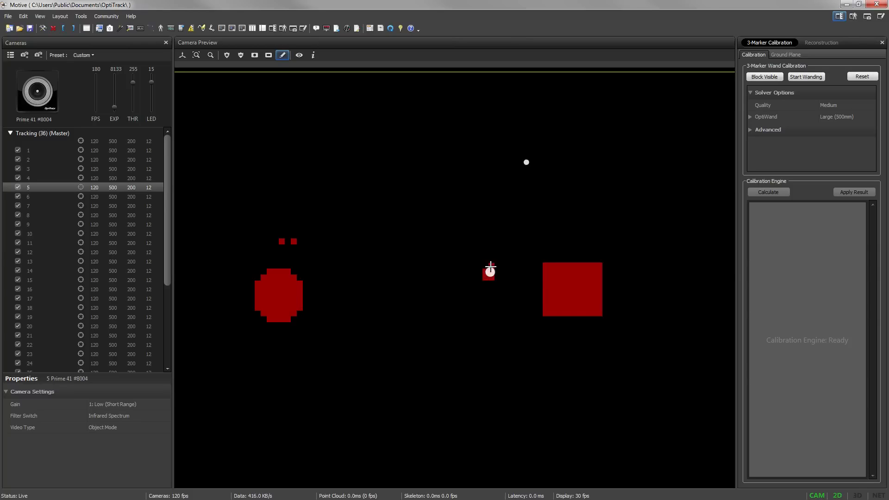
{"action": "left_click_drag", "start_coordinate": [491, 277], "coordinate": [494, 267]}
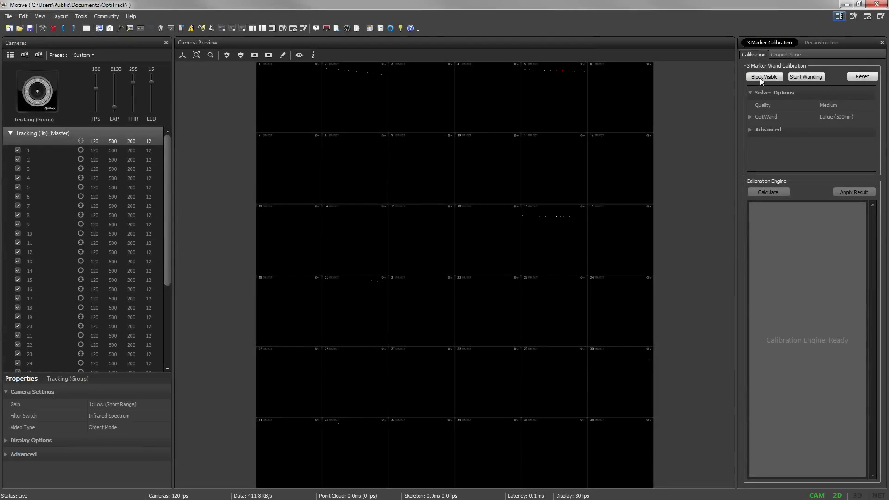
Step: Run the 3-marker wand calibration through wanding and calculation, with visible reflections blocked in all cameras
{"action": "left_click", "coordinate": [764, 77]}
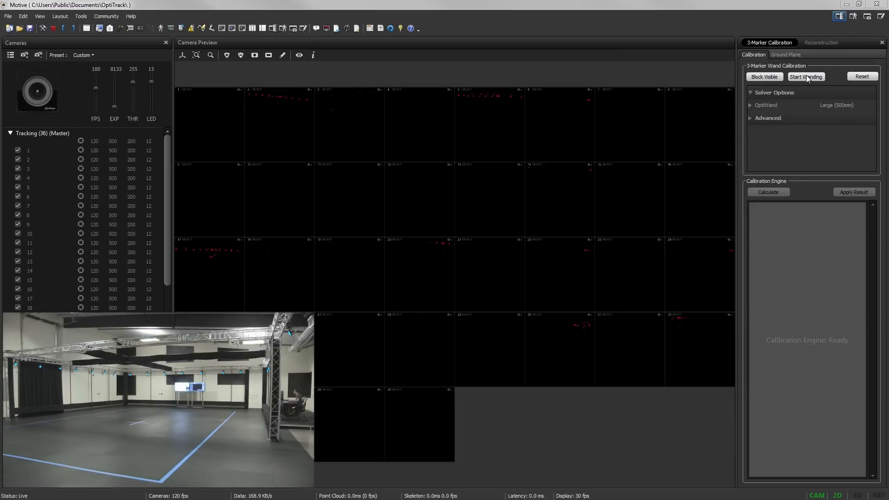
{"action": "left_click", "coordinate": [806, 77]}
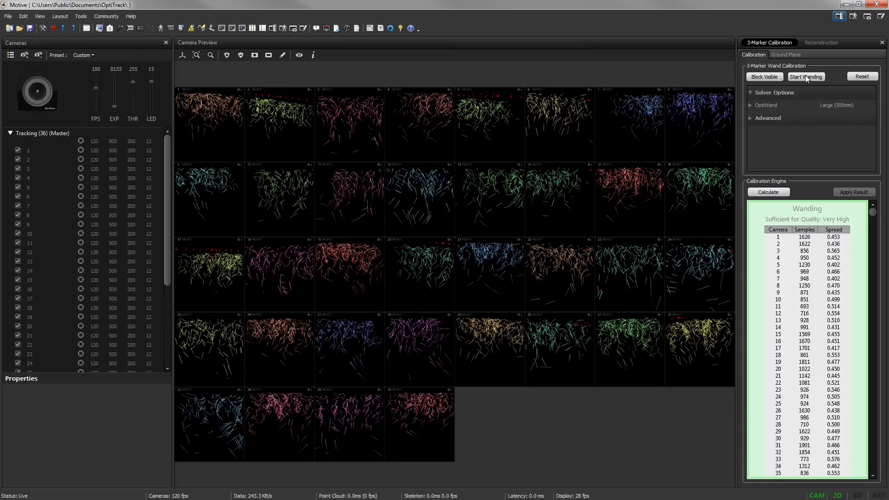
{"action": "left_click", "coordinate": [769, 192]}
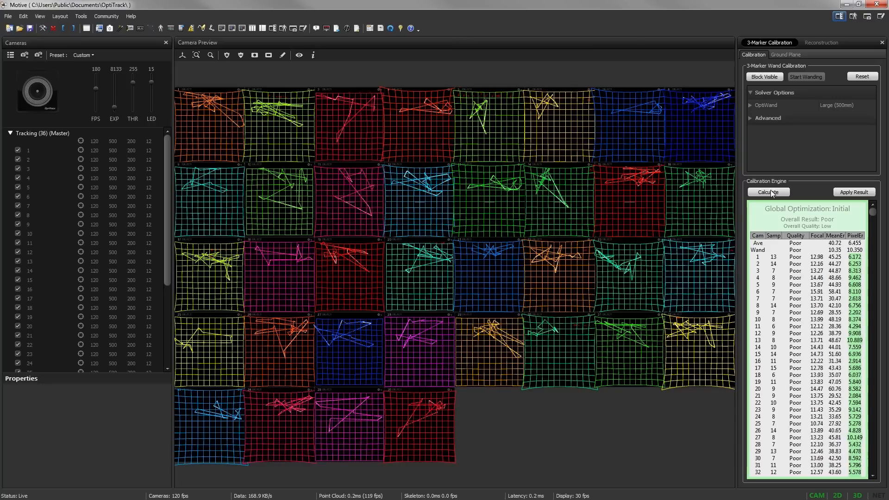
Step: Add Dockable Viewport 1 and switch the main viewport to the 3D perspective view
{"action": "left_click", "coordinate": [40, 16]}
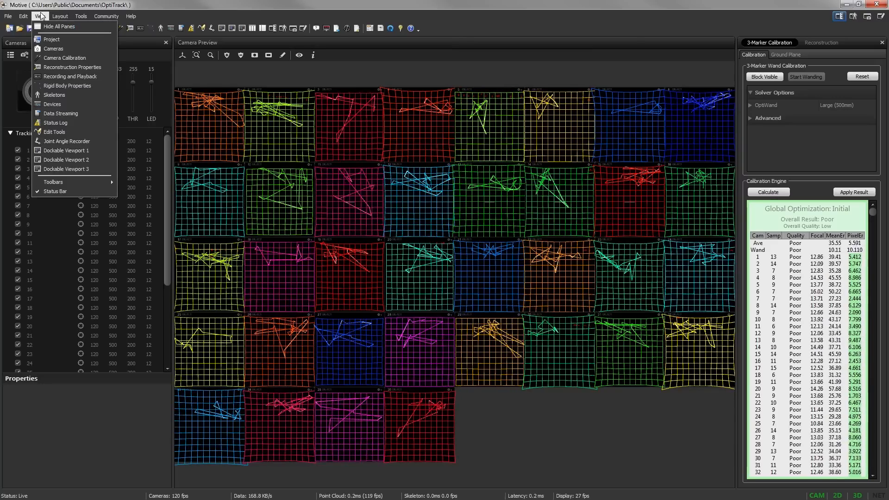
{"action": "left_click", "coordinate": [59, 150]}
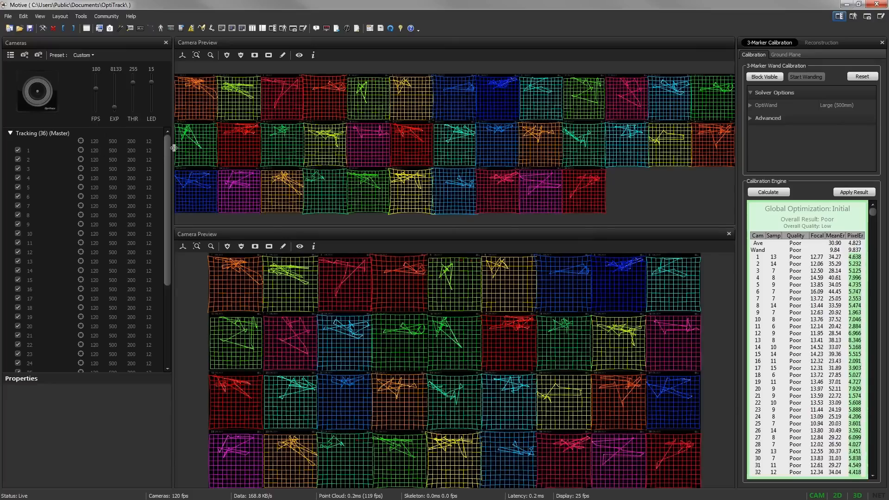
{"action": "left_click", "coordinate": [183, 55]}
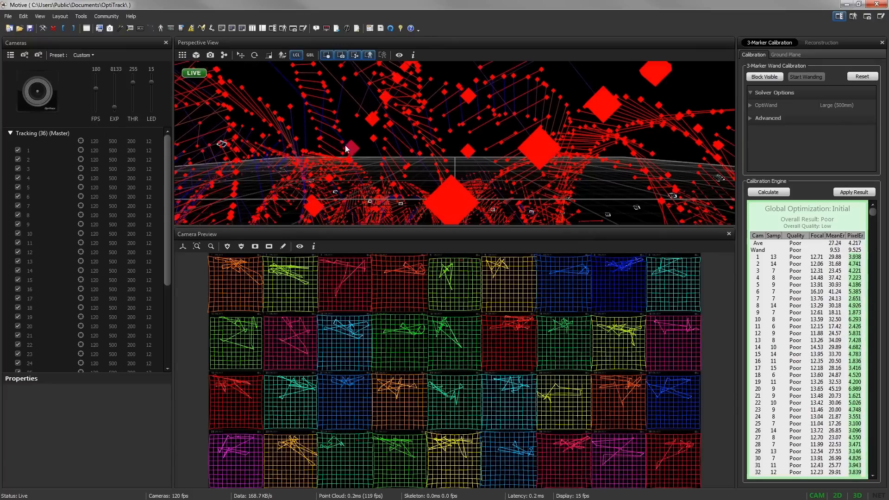
Step: Examine the wand samples and solved camera positions around the grid in the 3D view while the calibration calculates
{"action": "mouse_move", "coordinate": [345, 146]}
{"action": "right_mouse_down"}
{"action": "mouse_move", "coordinate": [460, 184]}
{"action": "mouse_move", "coordinate": [494, 165]}
{"action": "mouse_move", "coordinate": [474, 148]}
{"action": "mouse_move", "coordinate": [480, 194]}
{"action": "mouse_move", "coordinate": [479, 185]}
{"action": "right_mouse_up"}
{"action": "scroll", "coordinate": [473, 148], "scroll_direction": "down", "scroll_amount": 10}
{"action": "scroll", "coordinate": [474, 148], "scroll_direction": "down", "scroll_amount": 3}
{"action": "scroll", "coordinate": [479, 185], "scroll_direction": "up", "scroll_amount": 3}
{"action": "mouse_move", "coordinate": [479, 185]}
{"action": "middle_mouse_down"}
{"action": "mouse_move", "coordinate": [485, 177]}
{"action": "mouse_move", "coordinate": [462, 163]}
{"action": "middle_mouse_up"}
{"action": "scroll", "coordinate": [463, 166], "scroll_direction": "up", "scroll_amount": 4}
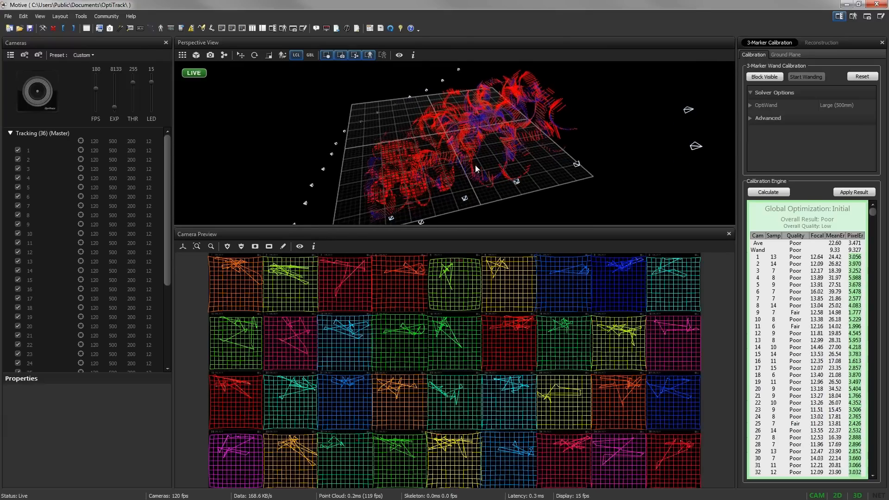
{"action": "right_click_drag", "start_coordinate": [466, 166], "coordinate": [465, 170]}
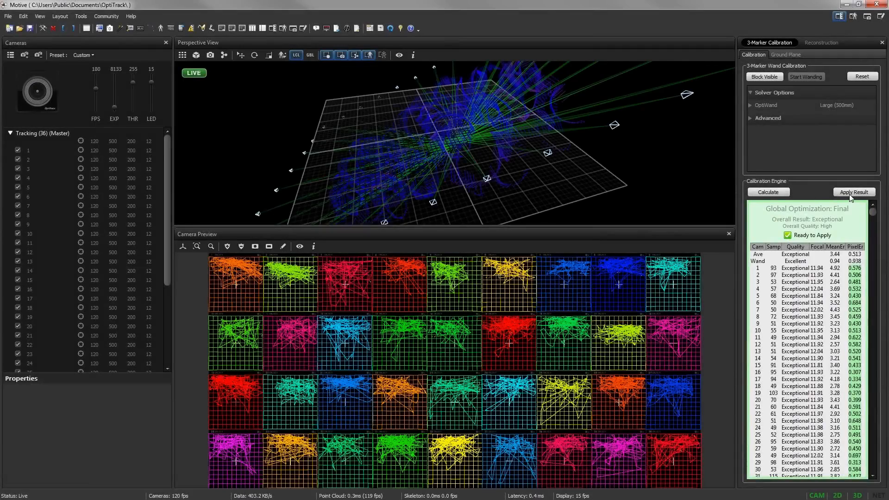
Step: Apply the calibration result with the suggested residual and save the wanding timeline file in My Documents
{"action": "left_click", "coordinate": [854, 192]}
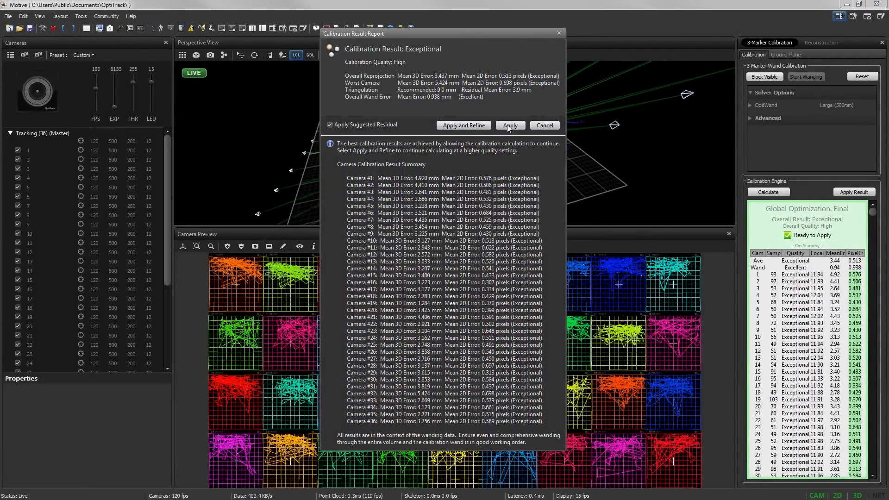
{"action": "left_click", "coordinate": [509, 125]}
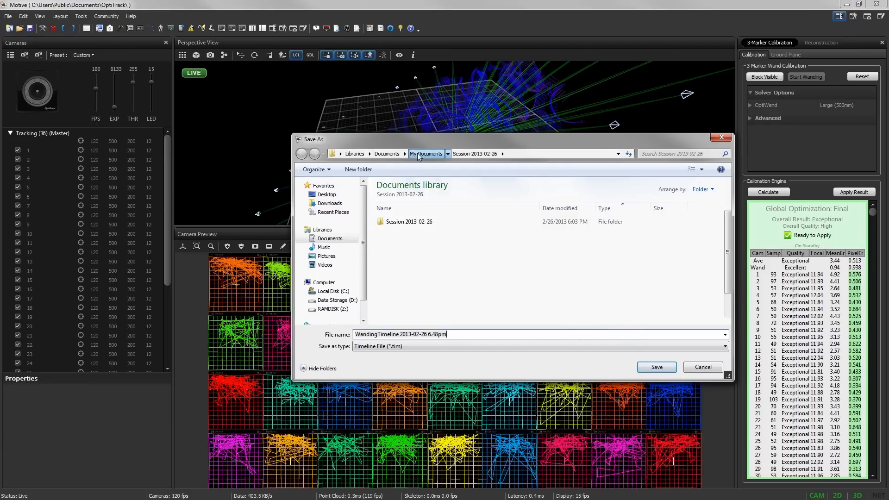
{"action": "left_click", "coordinate": [418, 154]}
{"action": "left_click", "coordinate": [655, 368]}
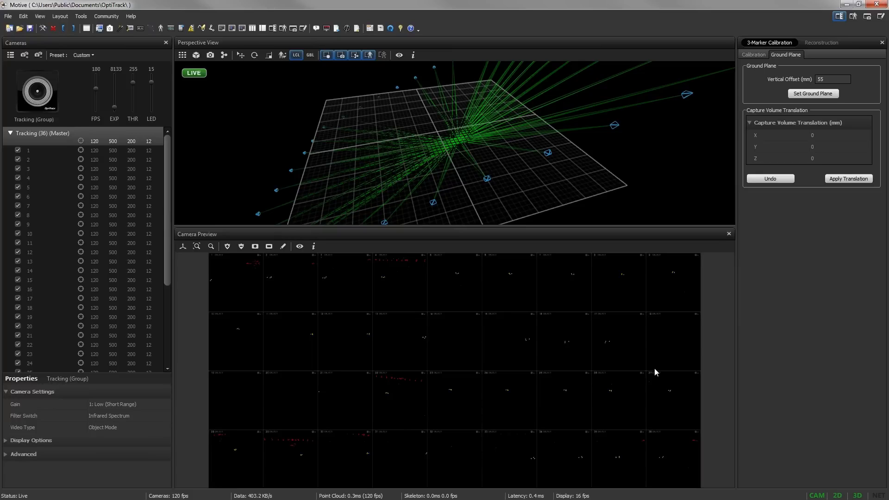
Step: Set the ground plane with a 55 mm vertical offset and save the calibration result file in My Documents
{"action": "left_click", "coordinate": [806, 94]}
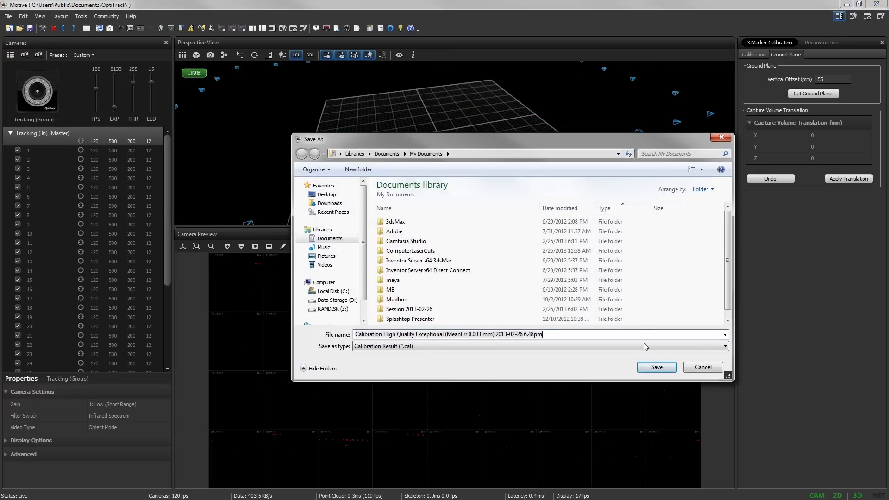
{"action": "left_click", "coordinate": [650, 367]}
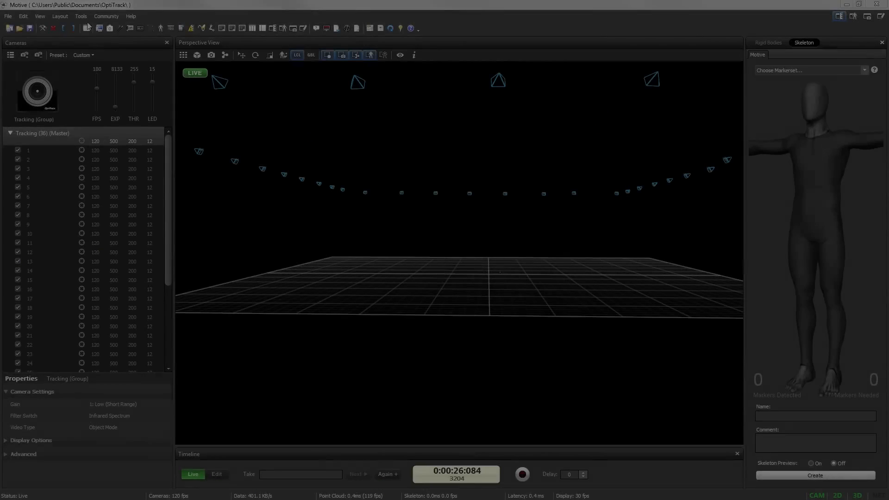
Step: Open the Volume Accuracy Tool for checking the calibrated volume with the wand
{"action": "left_click", "coordinate": [81, 17]}
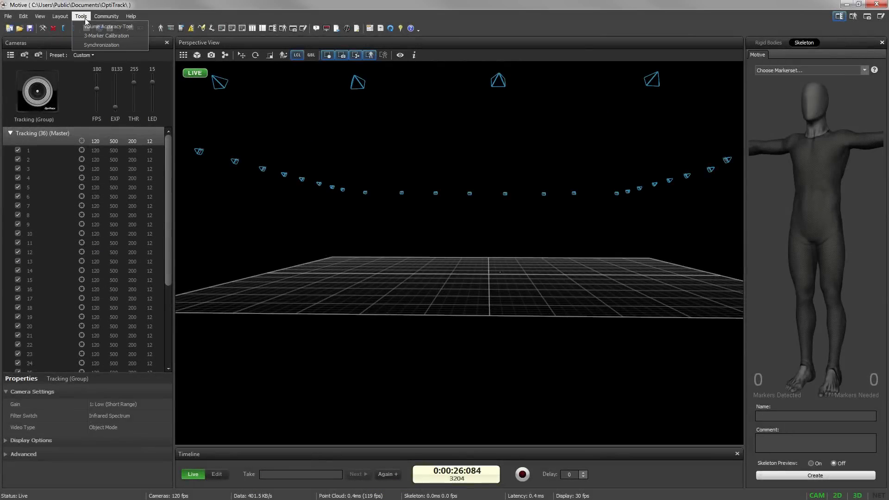
{"action": "left_click", "coordinate": [105, 30]}
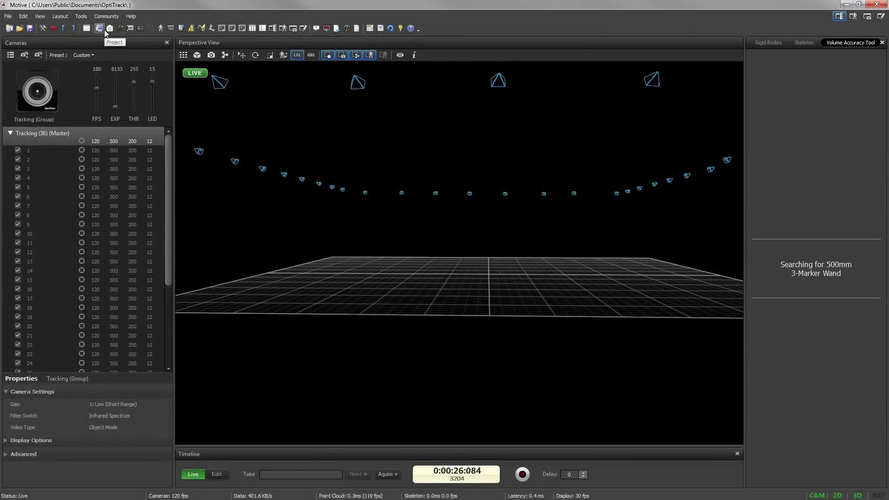